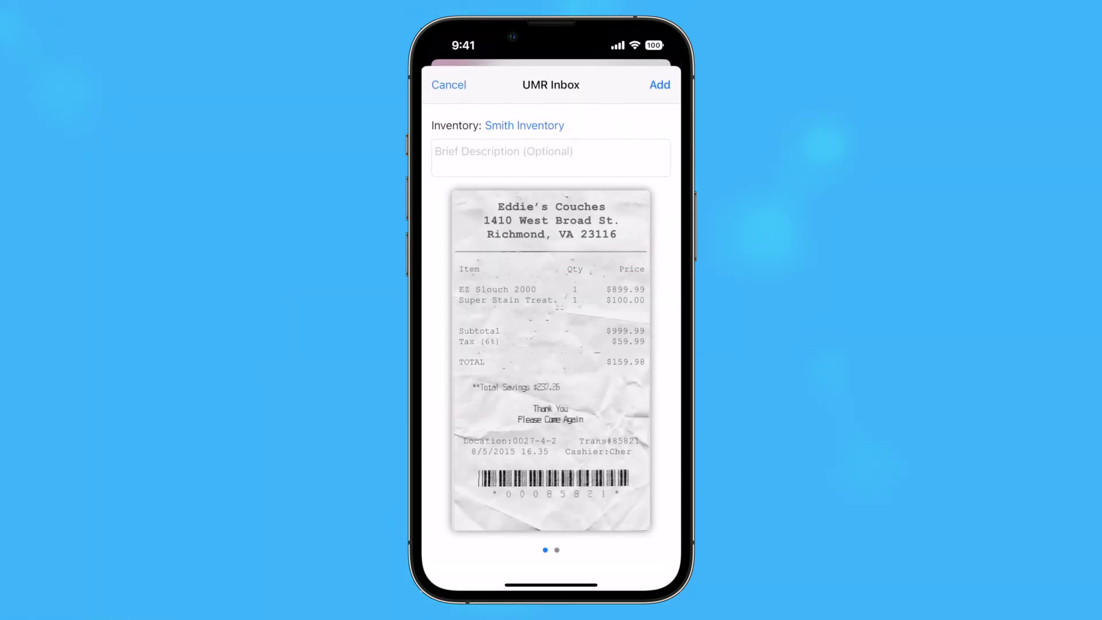
text(Couch)
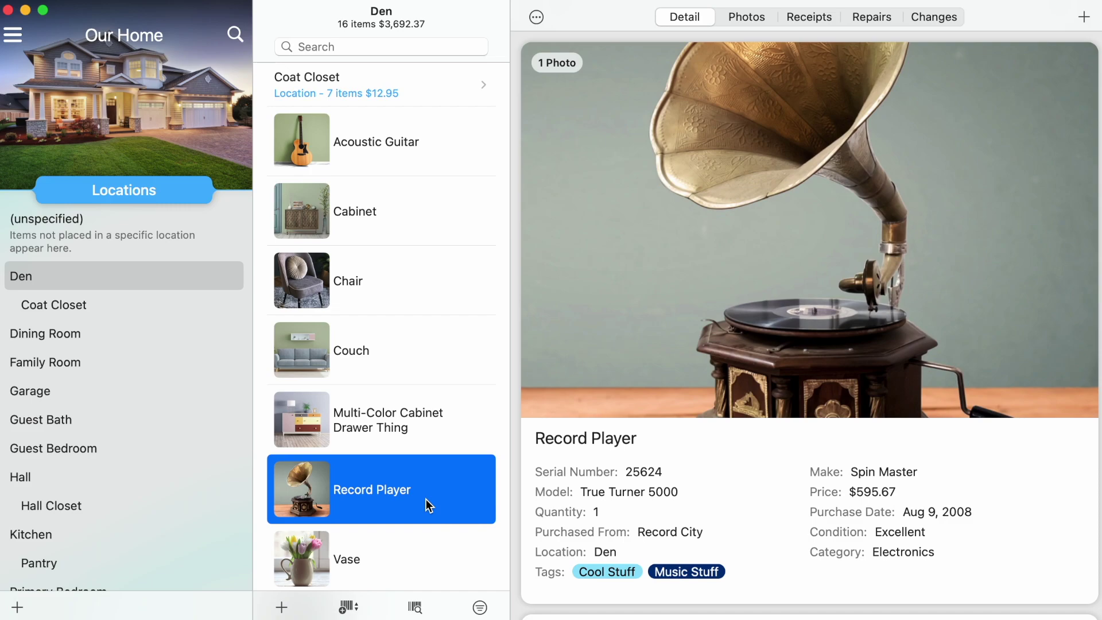
Step: Go to the Smith Inventory inbox from the hamburger menu
click(12, 36)
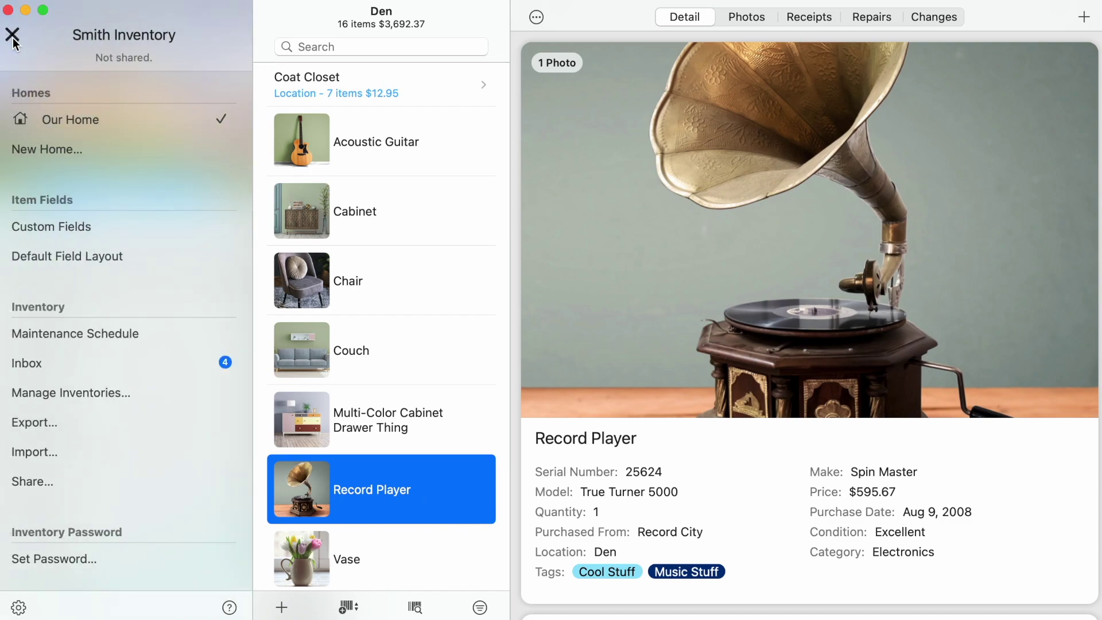
click(64, 363)
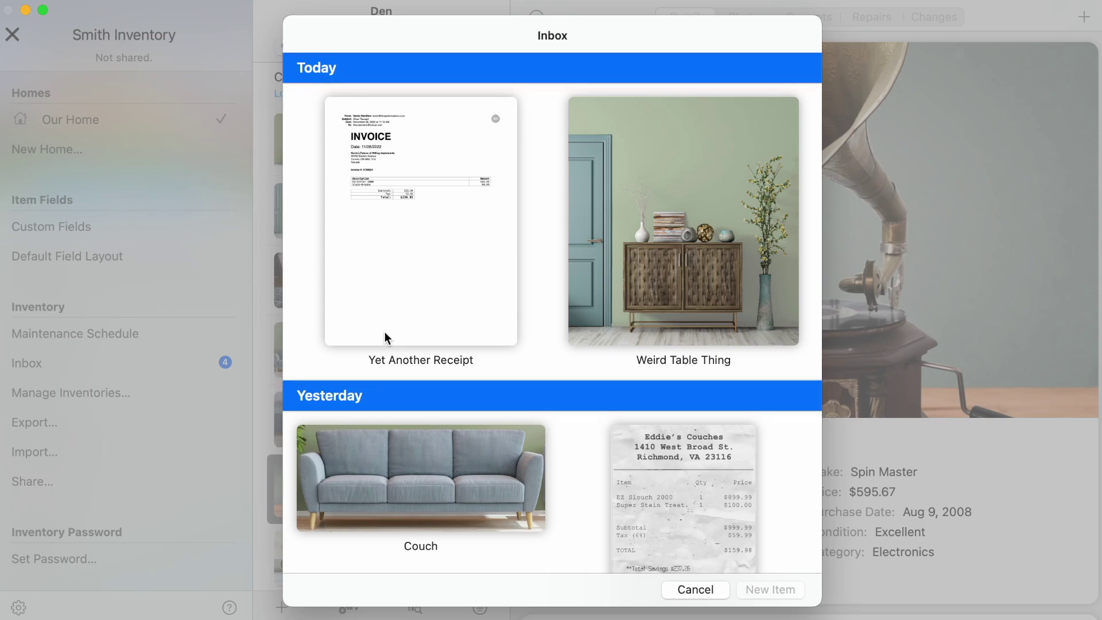
Step: Select the invoice, Weird Table Thing photo and Eddie's Couches scan, marking the scan as a receipt
click(385, 336)
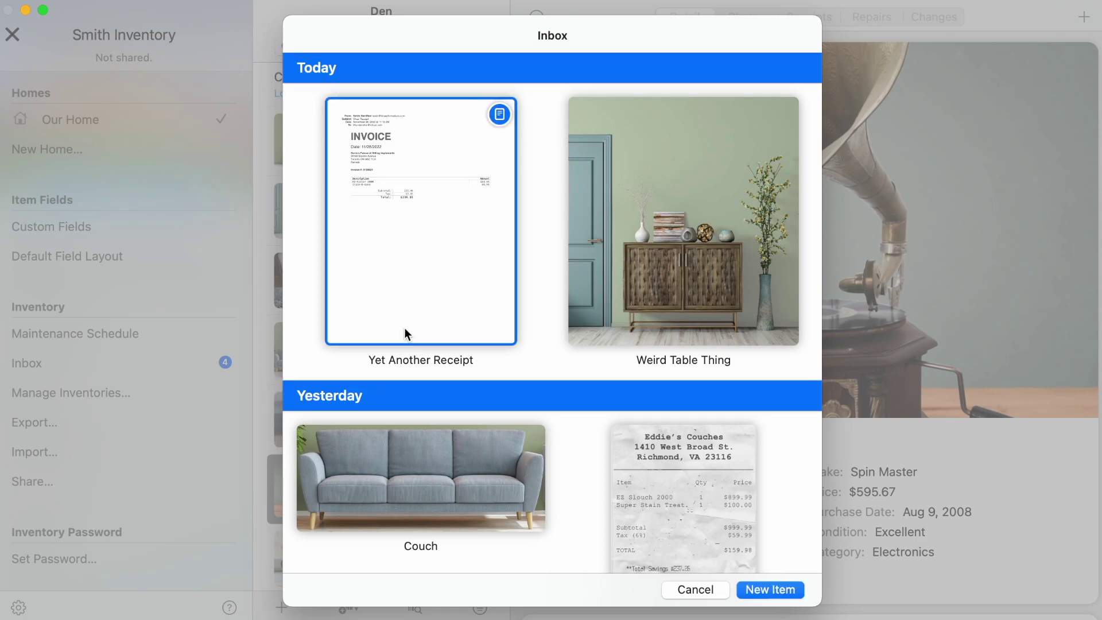
super+click(627, 290)
super+click(641, 459)
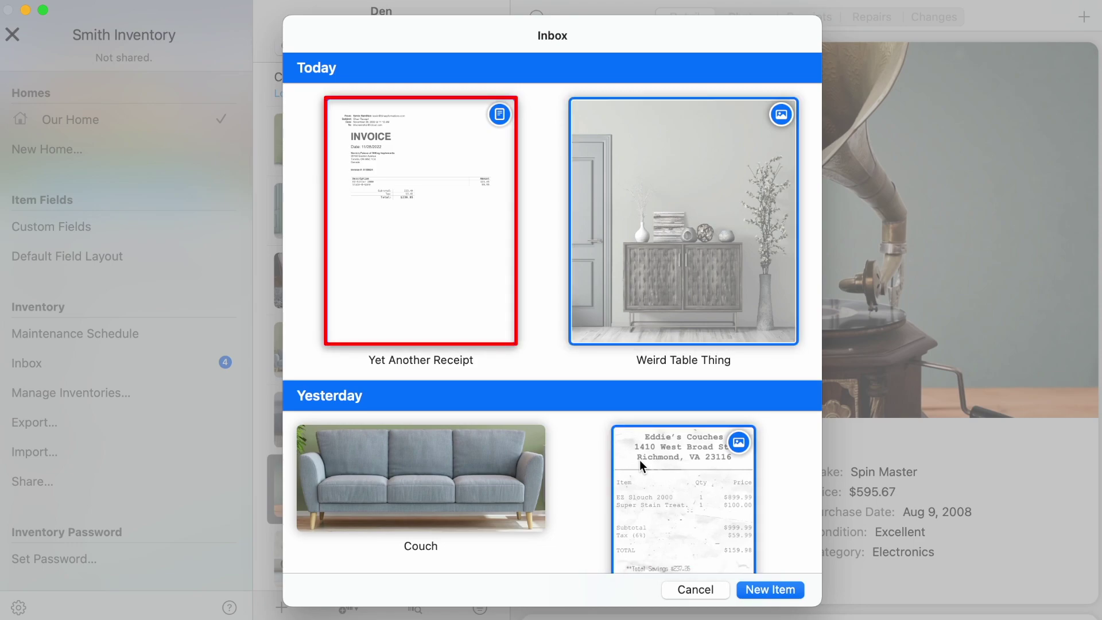
right_click(639, 460)
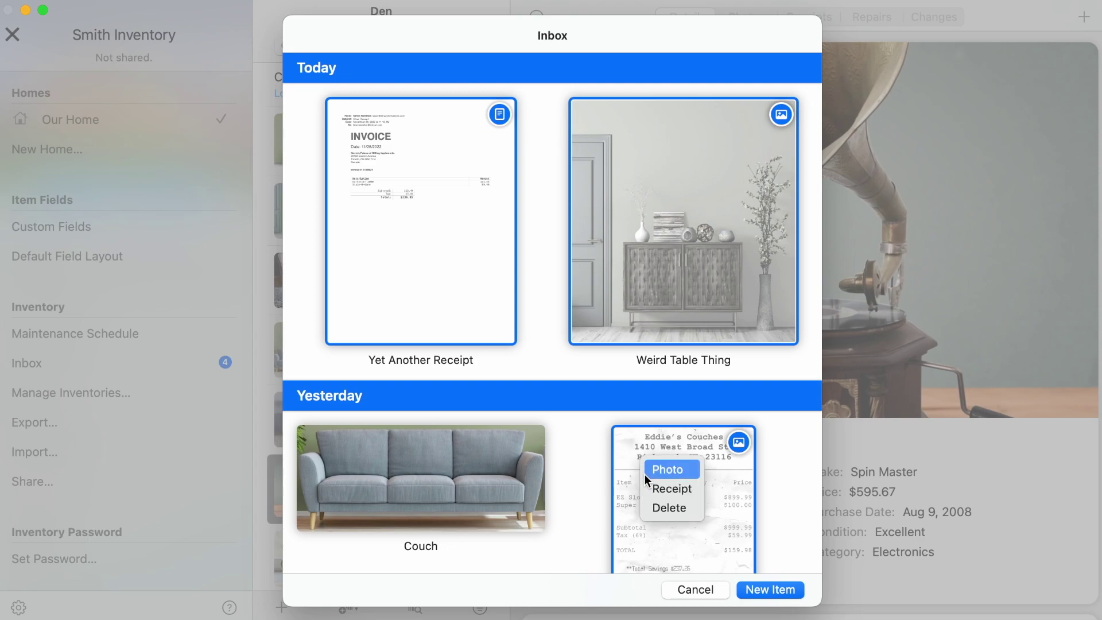
click(646, 488)
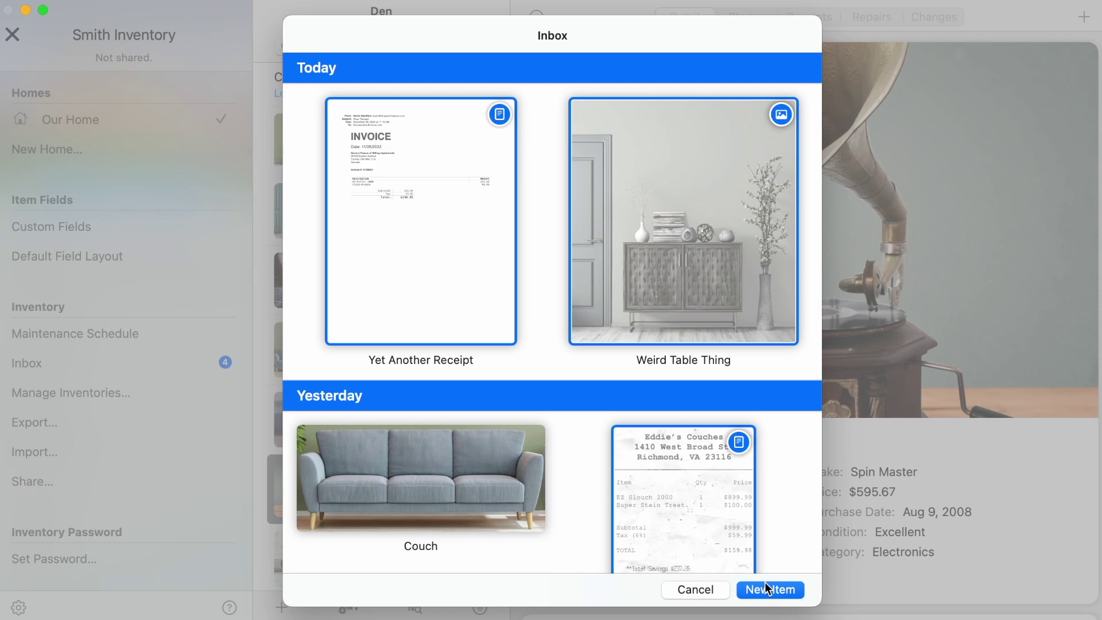
Step: Create the new item with make Wicker Stuff, model Wicker Table 4000 and price $99.00
click(779, 593)
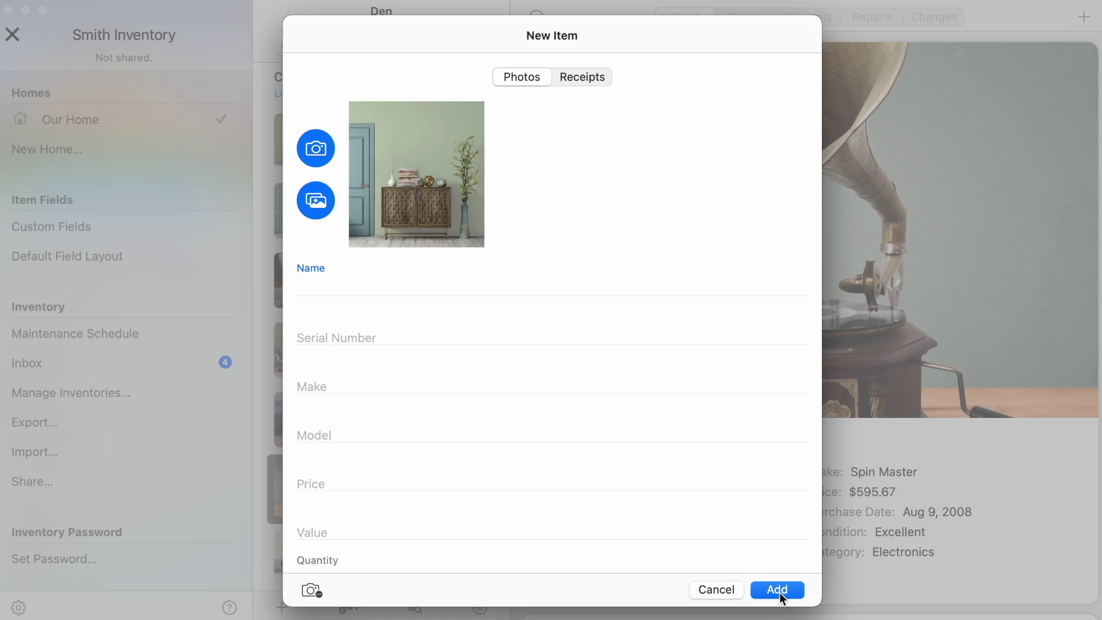
text(Weird Table Thing)
click(457, 387)
text(W)
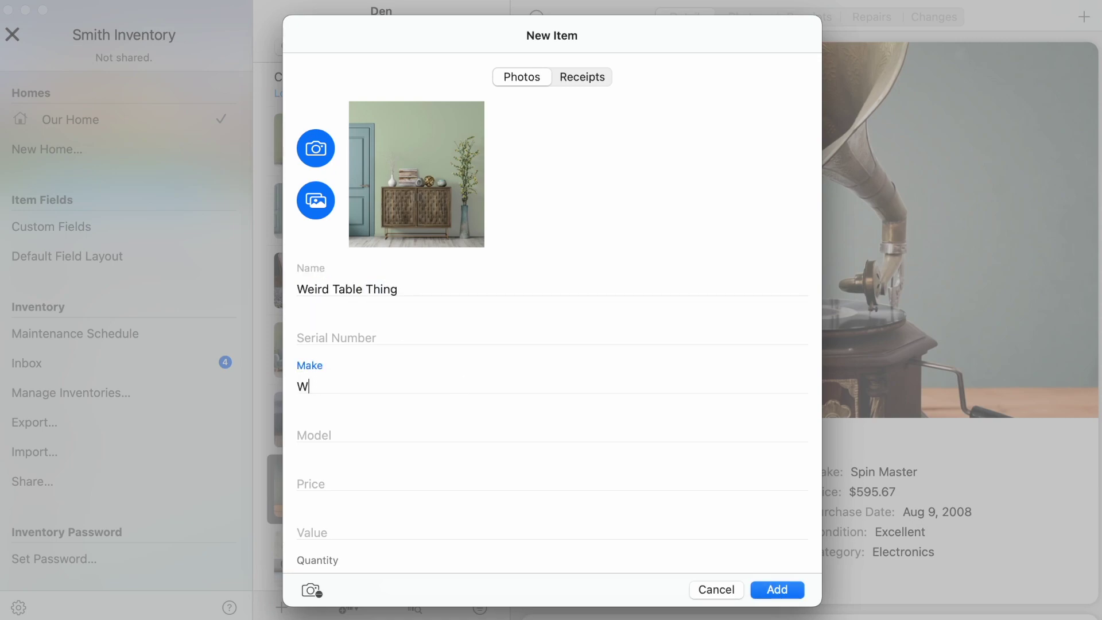
text(icker Stuff)
key(Tab)
text(Wicker Table 4000)
key(Tab)
text(9)
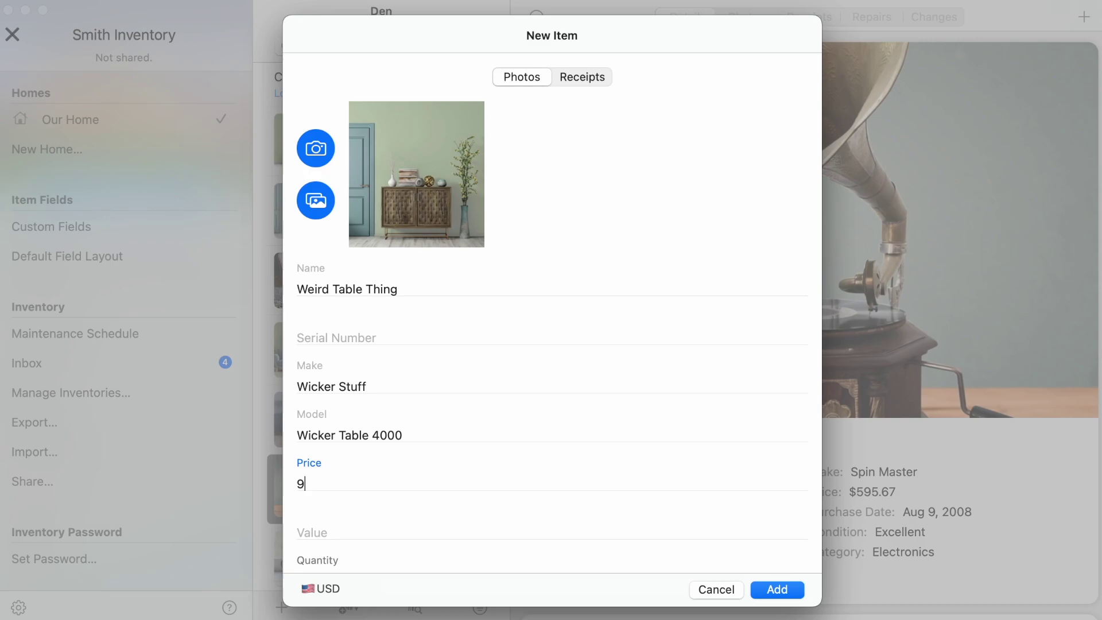
text(9)
click(576, 74)
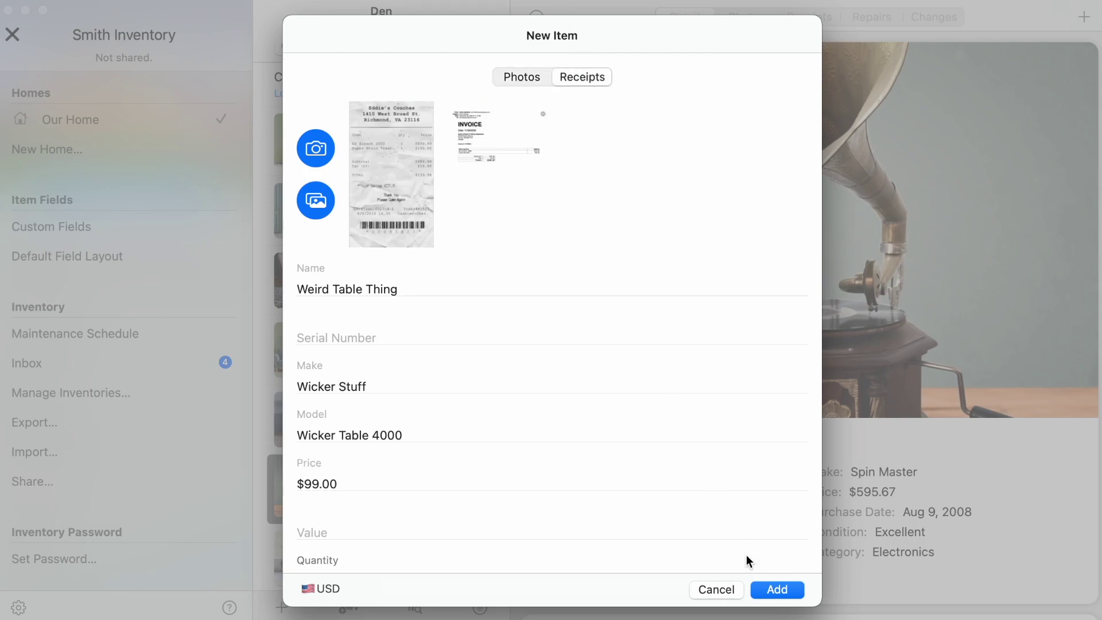
click(776, 590)
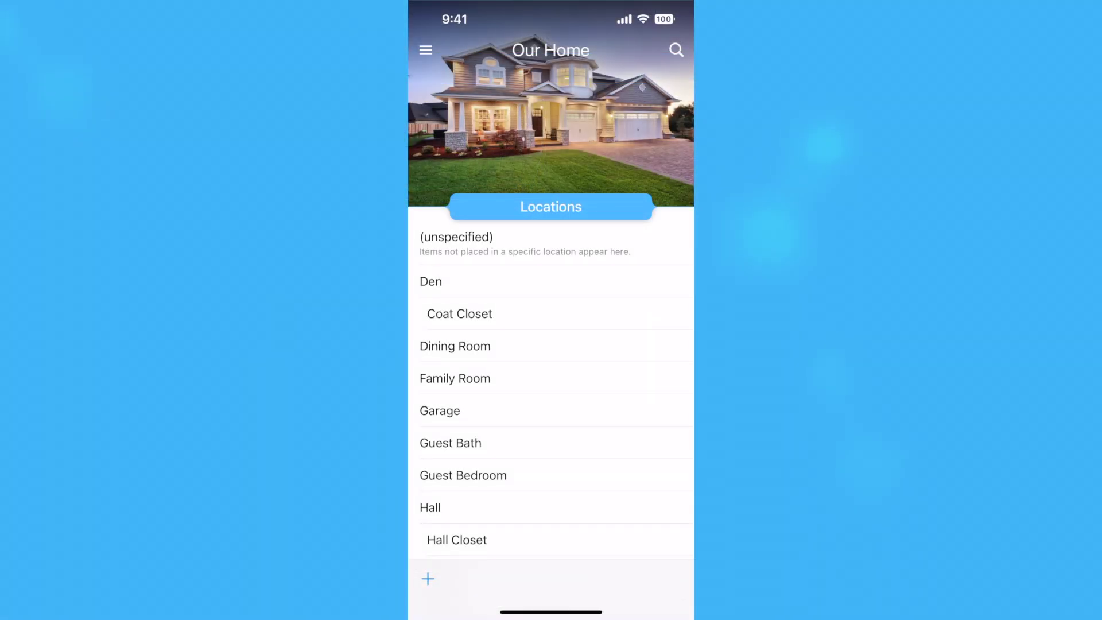
Step: Attach the inbox couch photo to the Den's Couch item through its Photos section
click(551, 281)
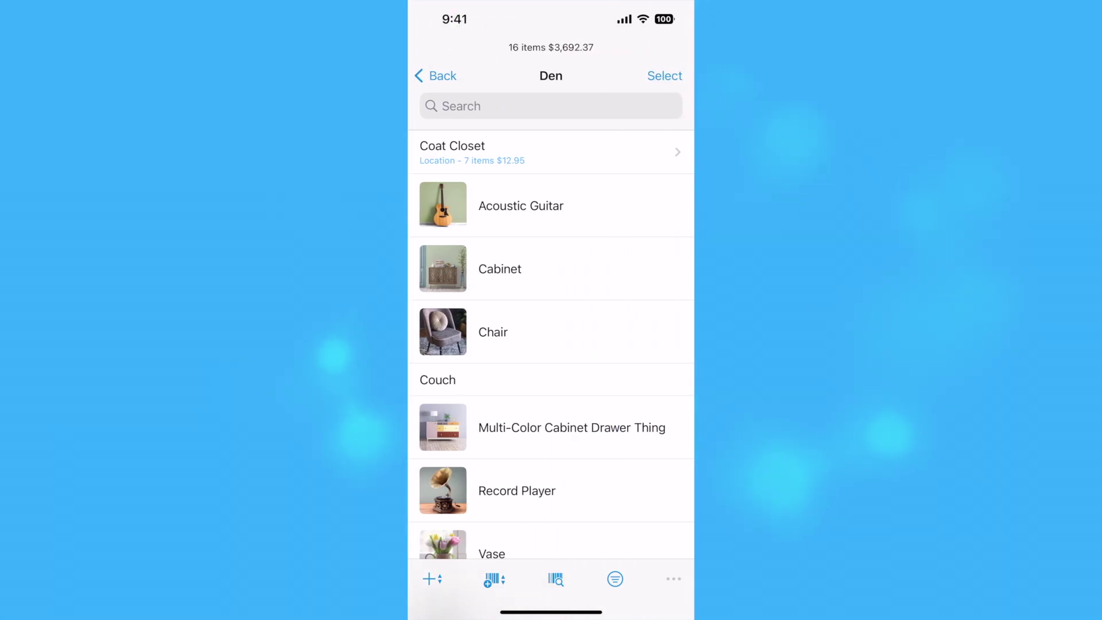
click(551, 380)
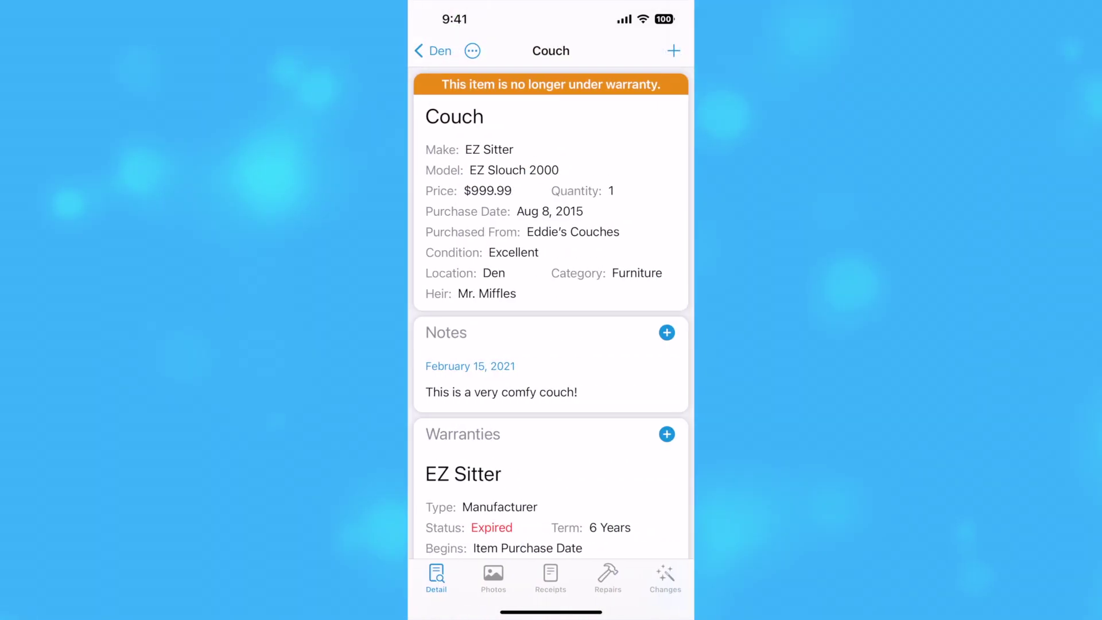
click(494, 579)
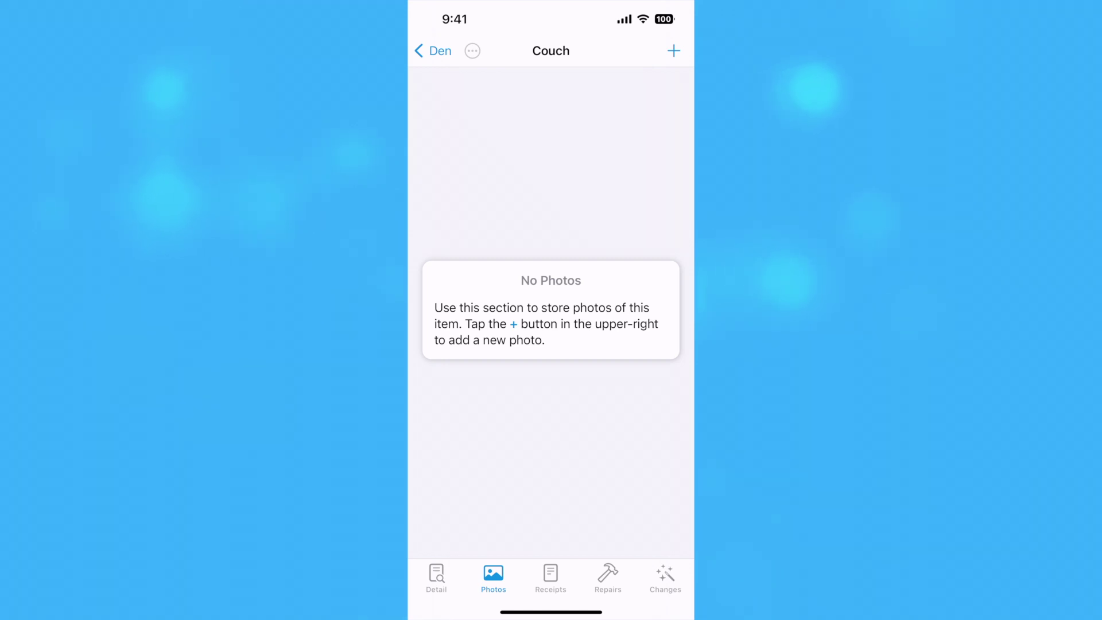
click(674, 51)
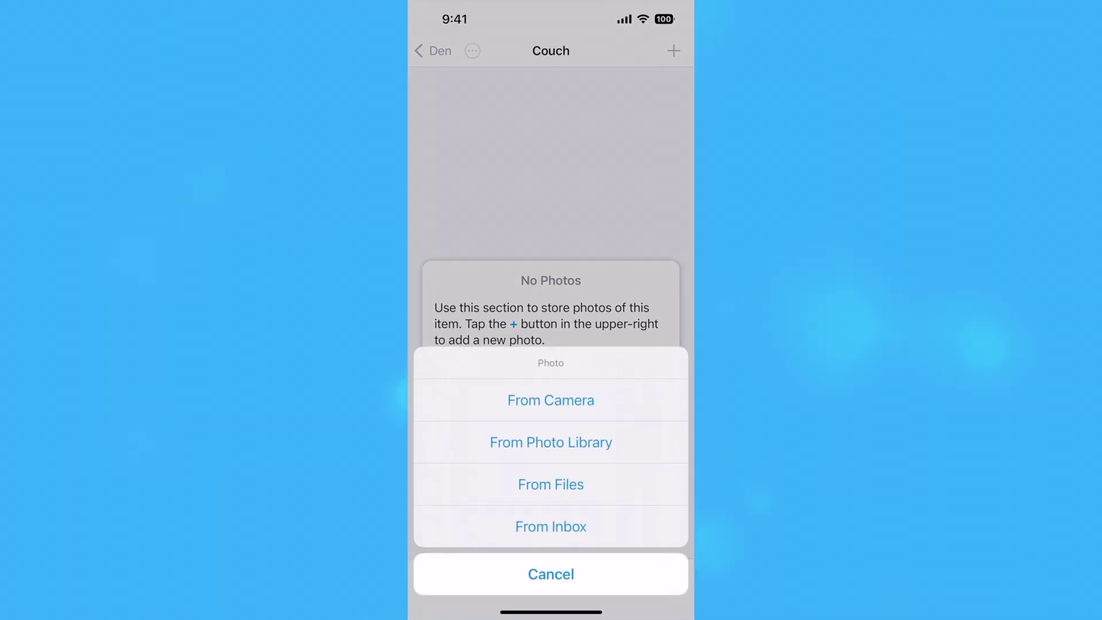
click(551, 526)
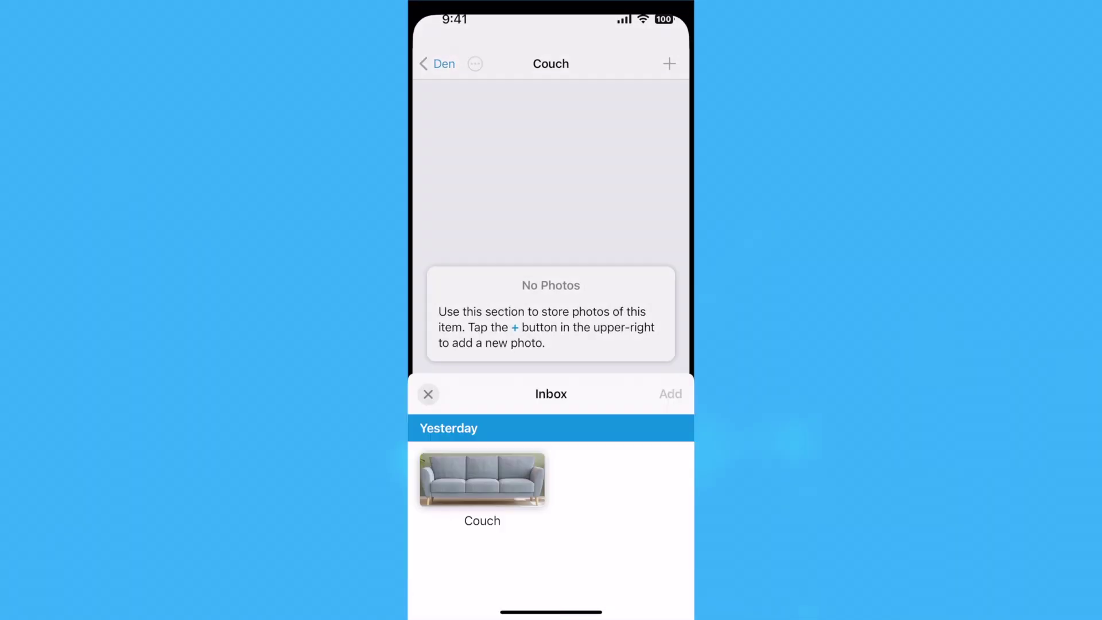
click(482, 148)
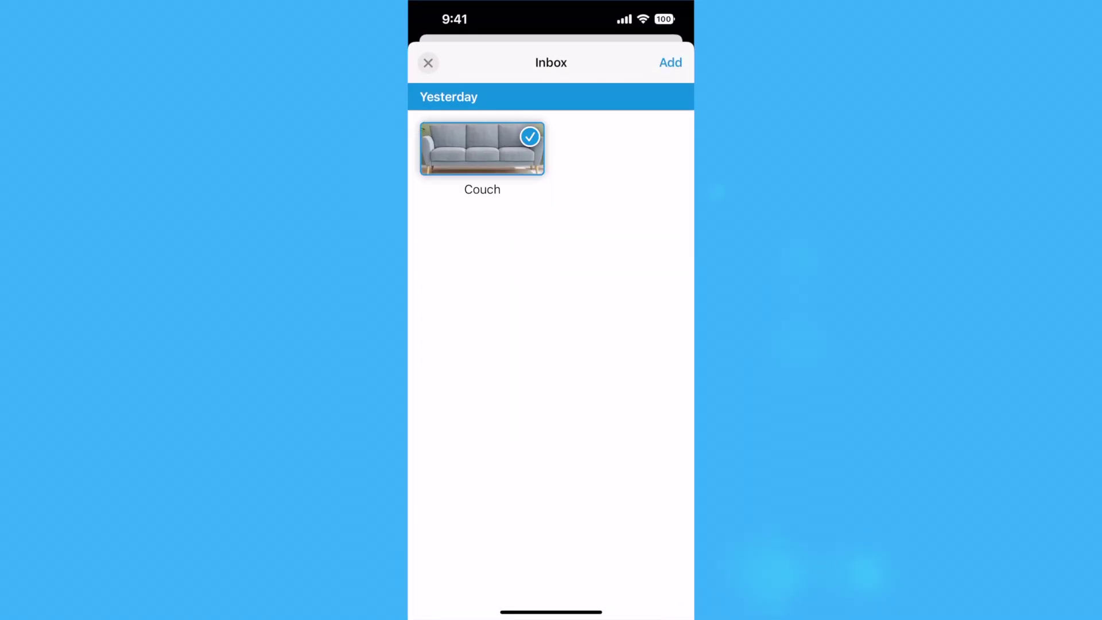
click(671, 62)
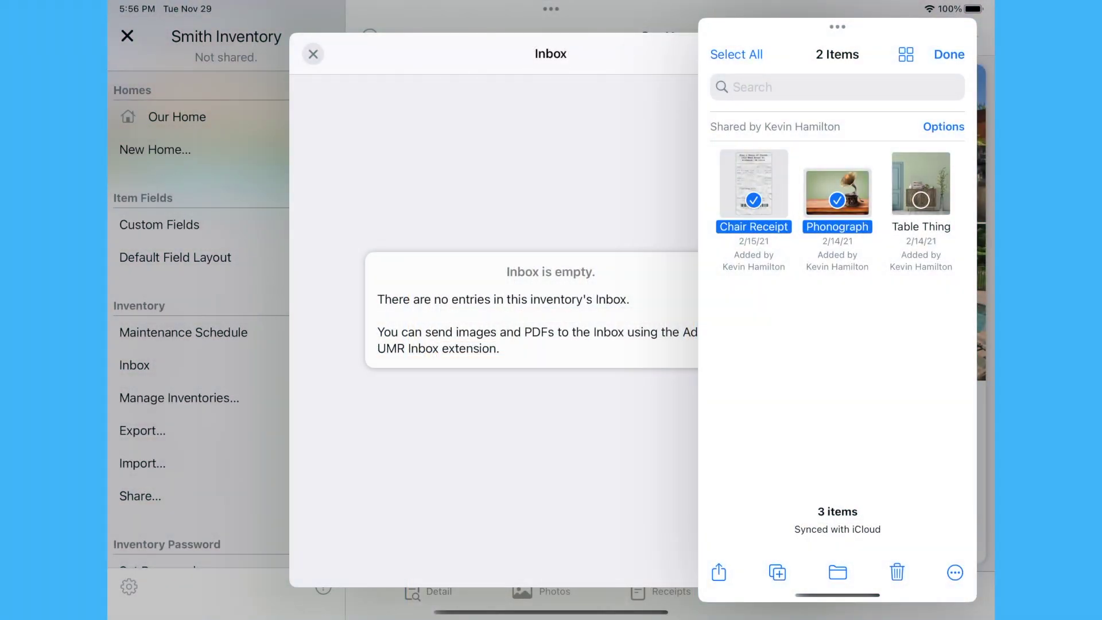
Step: Drag the table, phonograph and chair receipt files into the inbox, then request deleting Cat
click(920, 185)
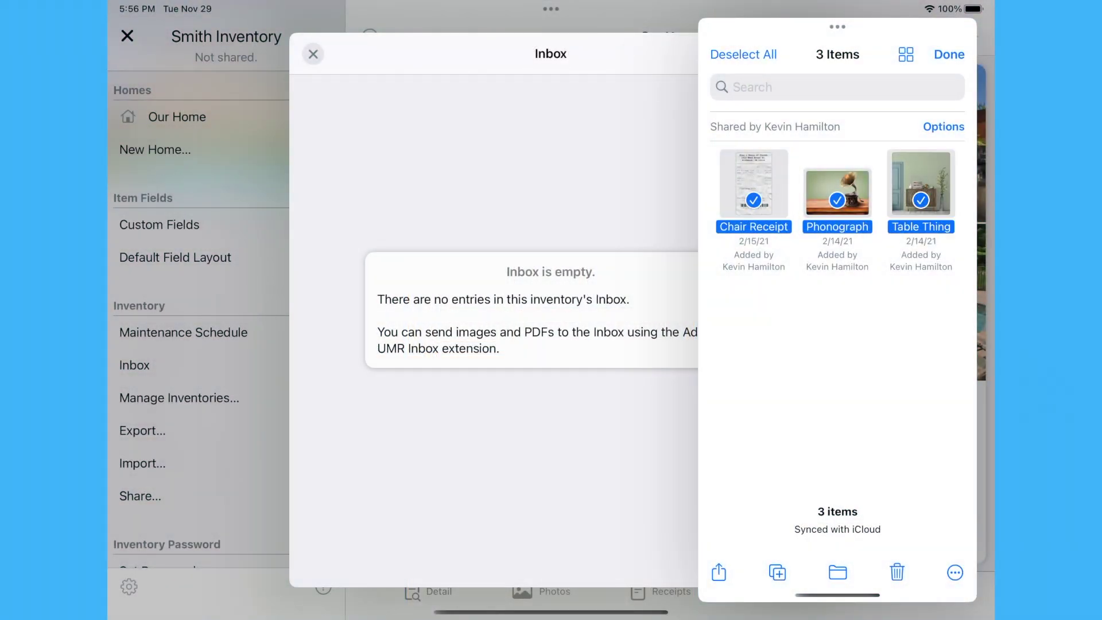
drag(920, 185, 602, 172)
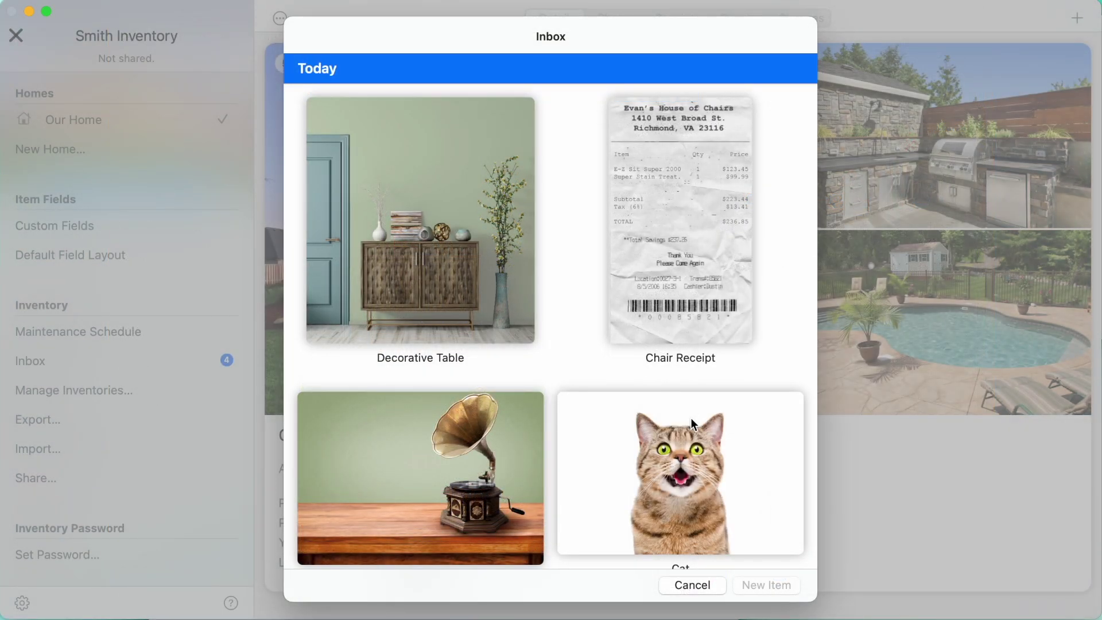
right_click(691, 422)
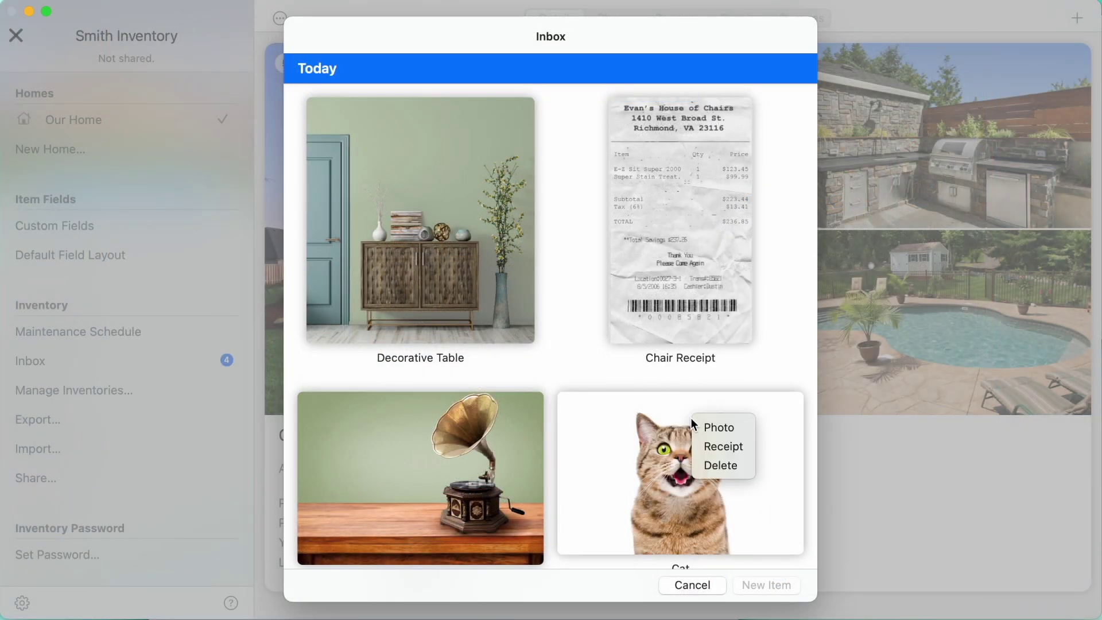
click(709, 461)
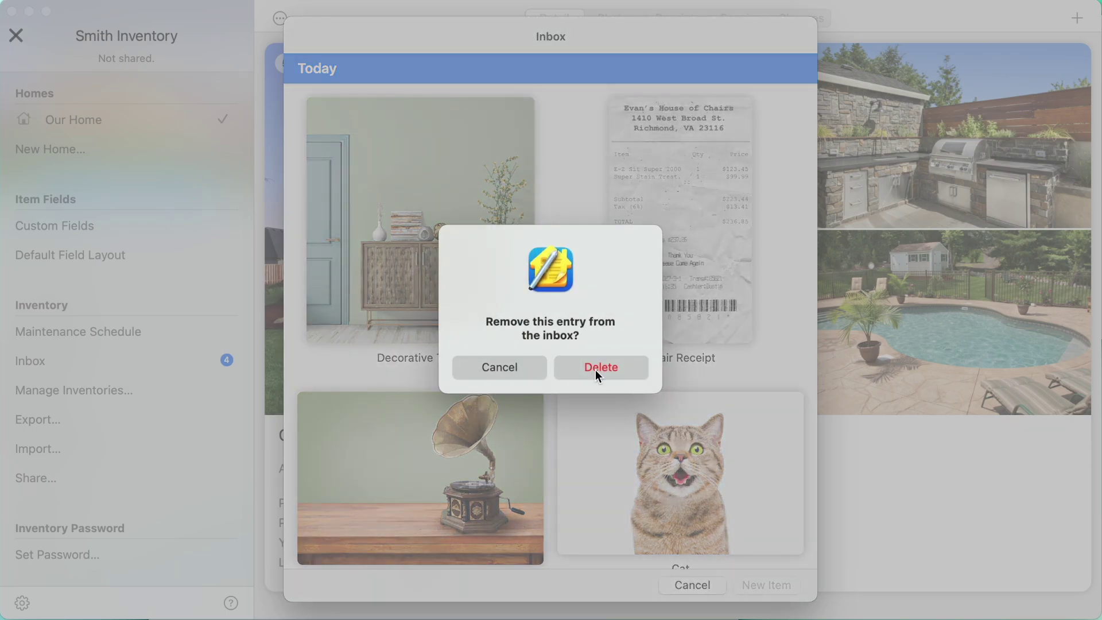